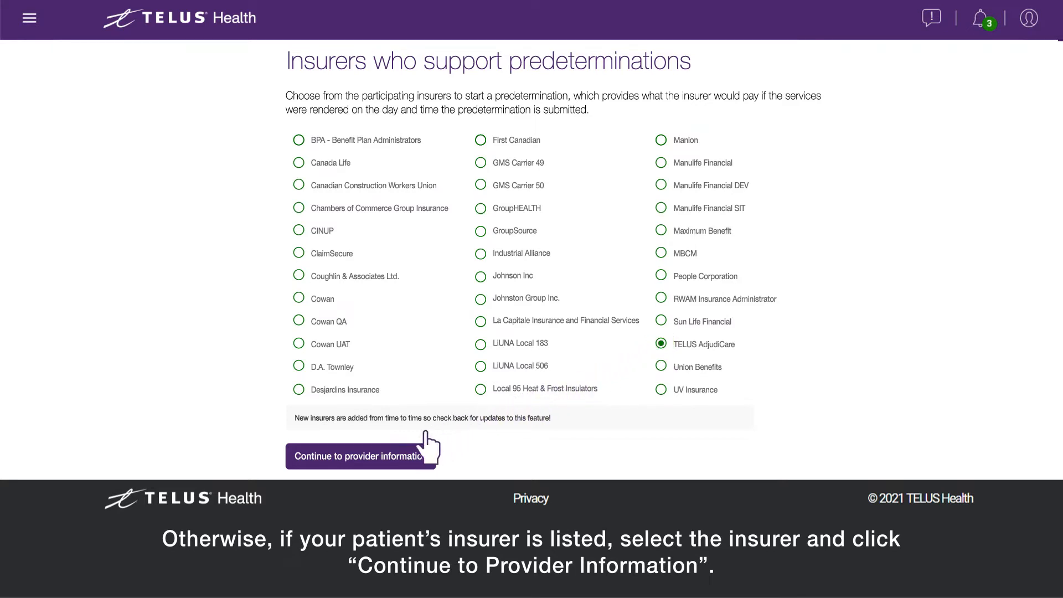
Choose TELUS AdjudiCare as the insurer and continue to provider information.
{"action": "left_click", "coordinate": [352, 460]}
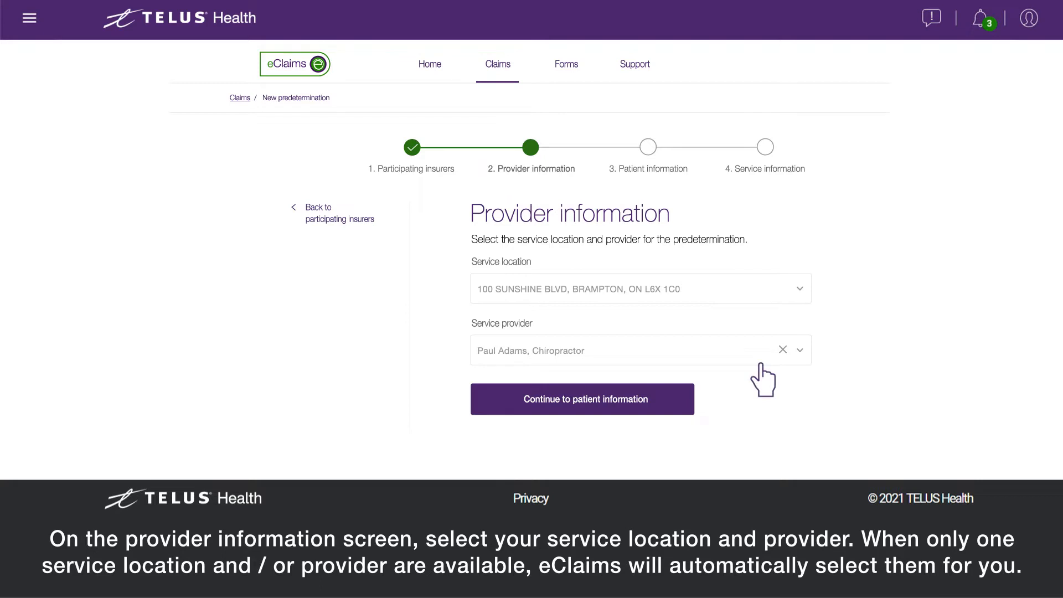
Accept the prefilled service location and provider and continue to patient information.
{"action": "left_click", "coordinate": [573, 407]}
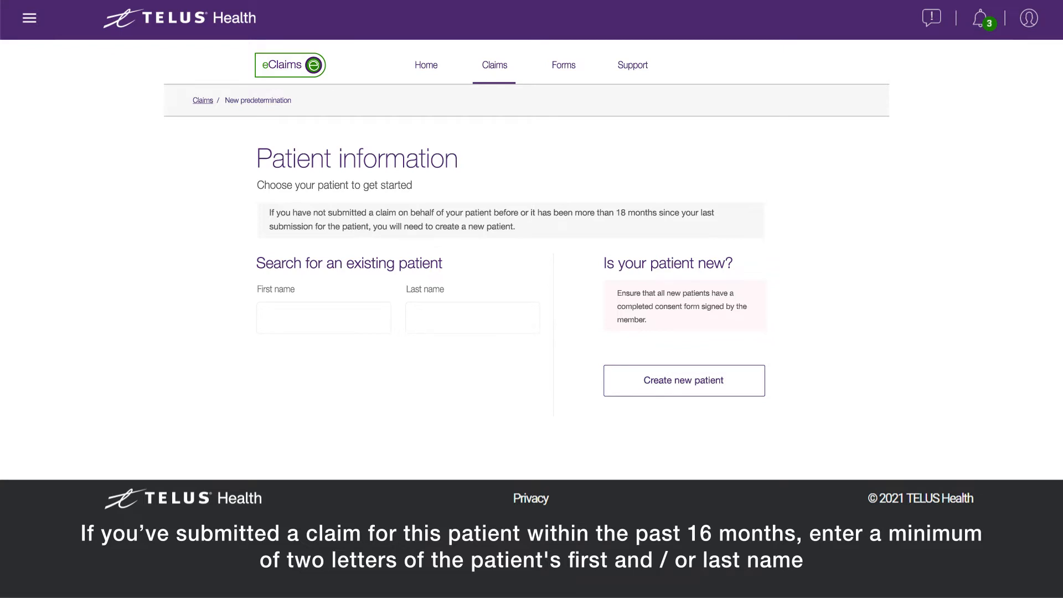
Search patients by last name 'Sm', select and confirm the matching patient, then continue.
{"action": "left_click", "coordinate": [473, 318]}
{"action": "type", "text": "Sm"}
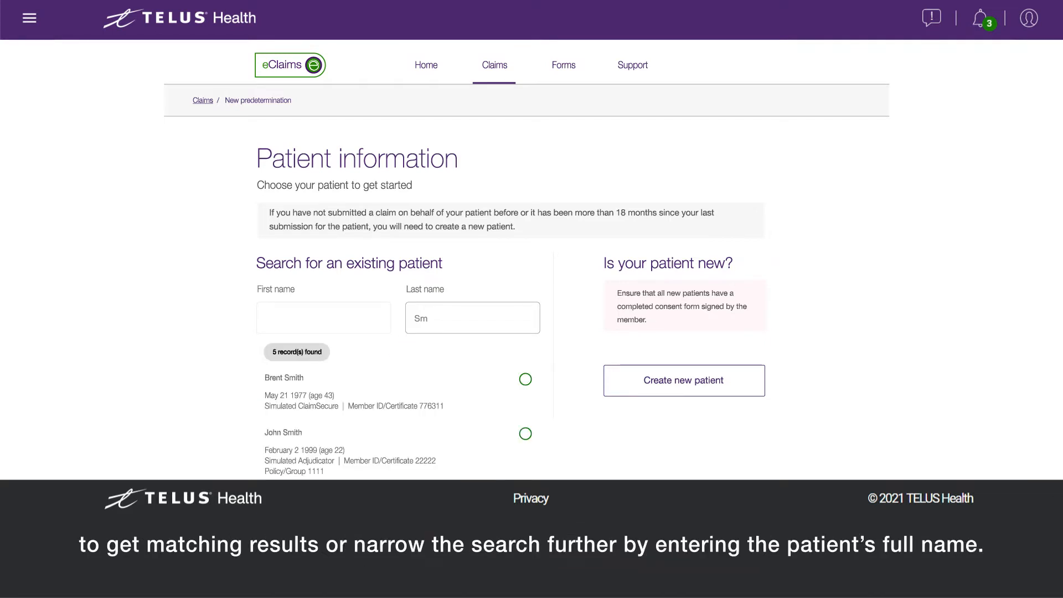
{"action": "scroll", "coordinate": [527, 261], "scroll_direction": "down", "scroll_amount": 3}
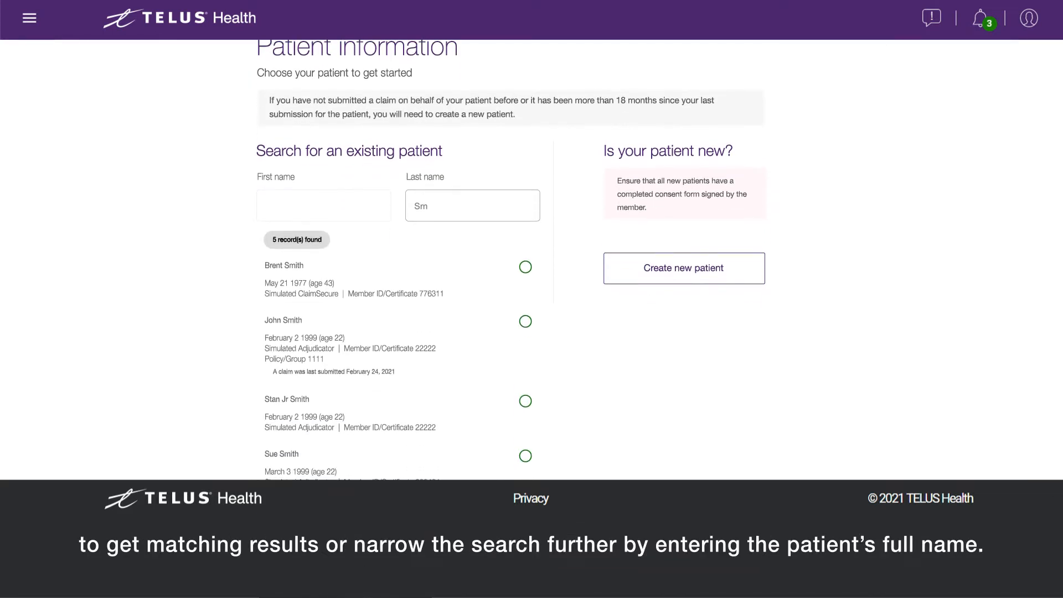
{"action": "scroll", "coordinate": [562, 302], "scroll_direction": "down", "scroll_amount": 2}
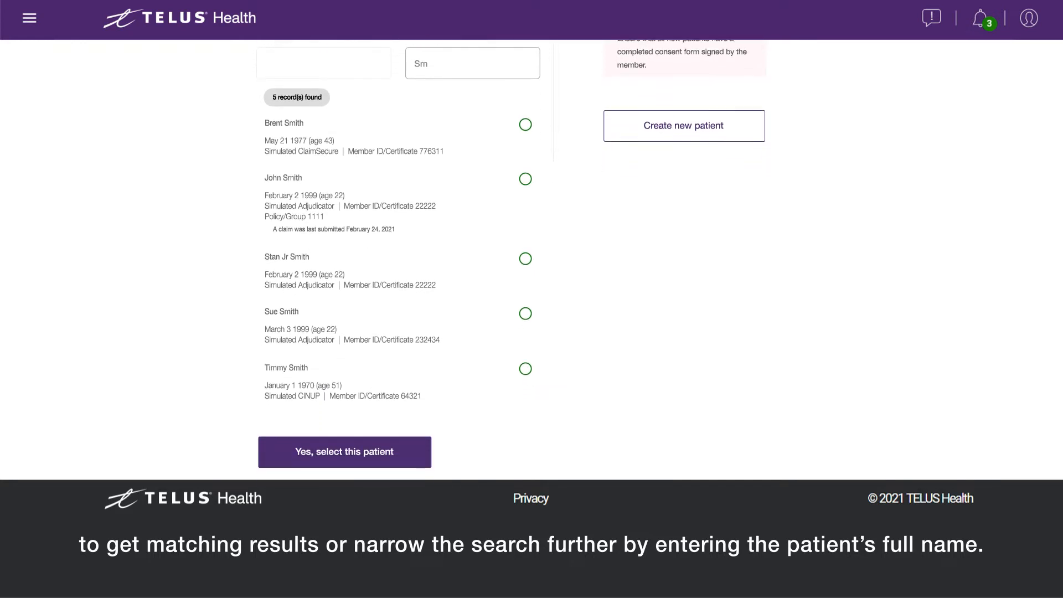
{"action": "left_click", "coordinate": [525, 179]}
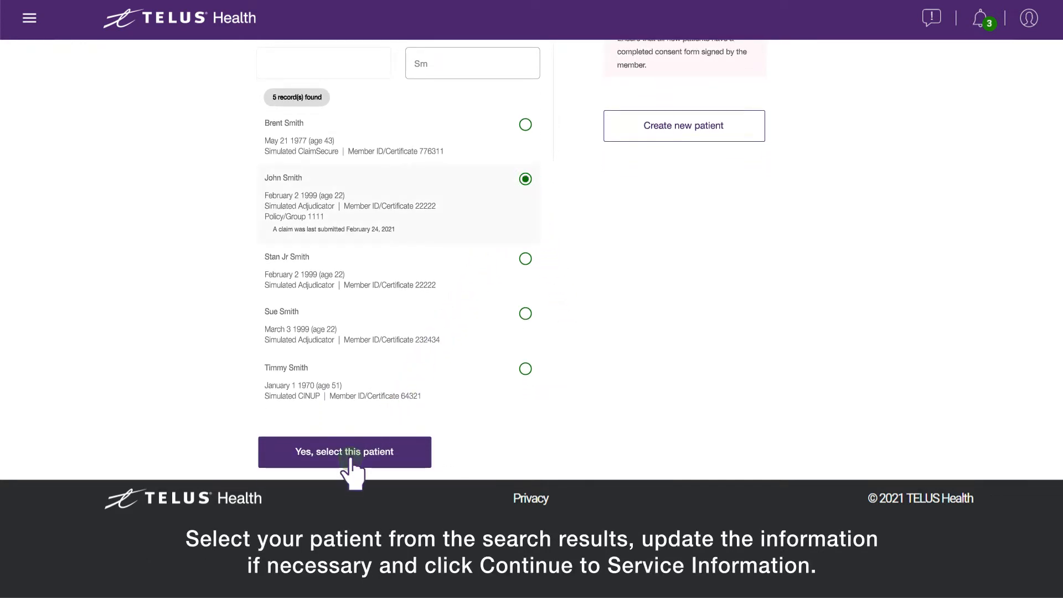
{"action": "left_click", "coordinate": [351, 459]}
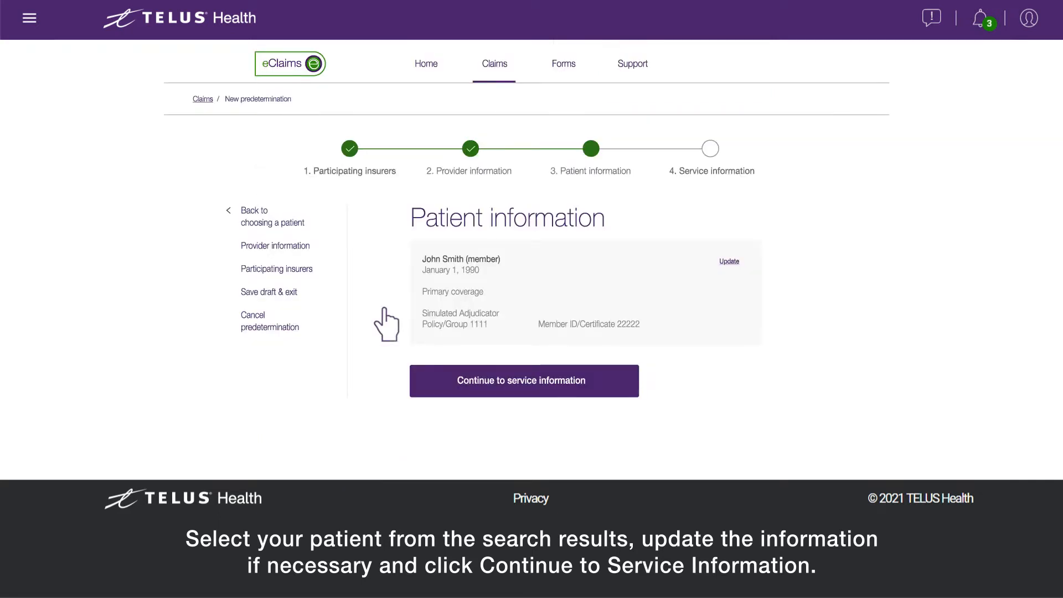
{"action": "left_click", "coordinate": [528, 387]}
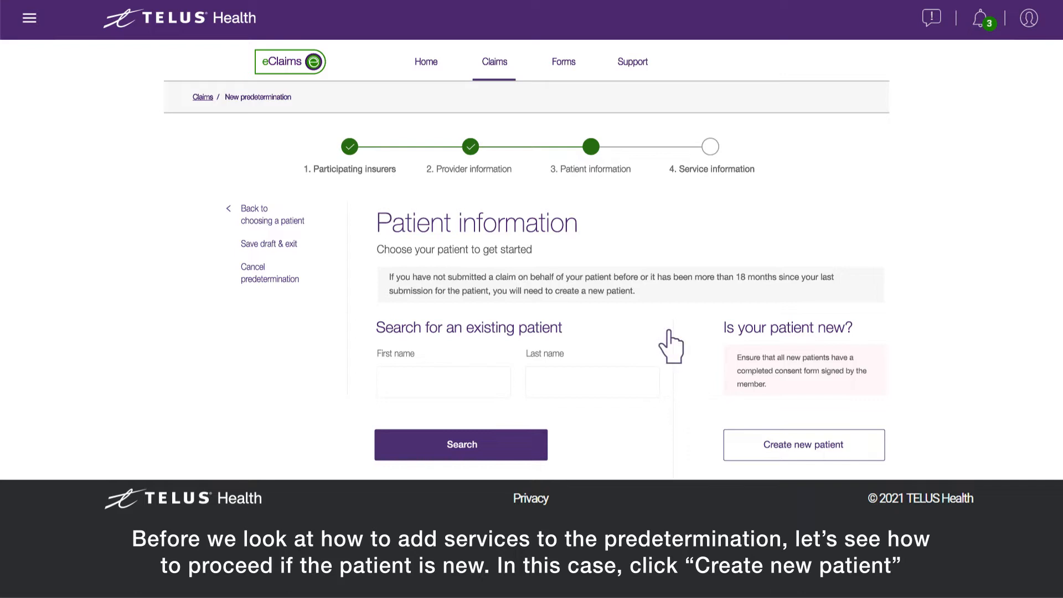
Go back to patient selection and start creating a new patient.
{"action": "left_click", "coordinate": [803, 453]}
Enter the new patient's first and last name.
{"action": "scroll", "coordinate": [802, 463], "scroll_direction": "down", "scroll_amount": 2}
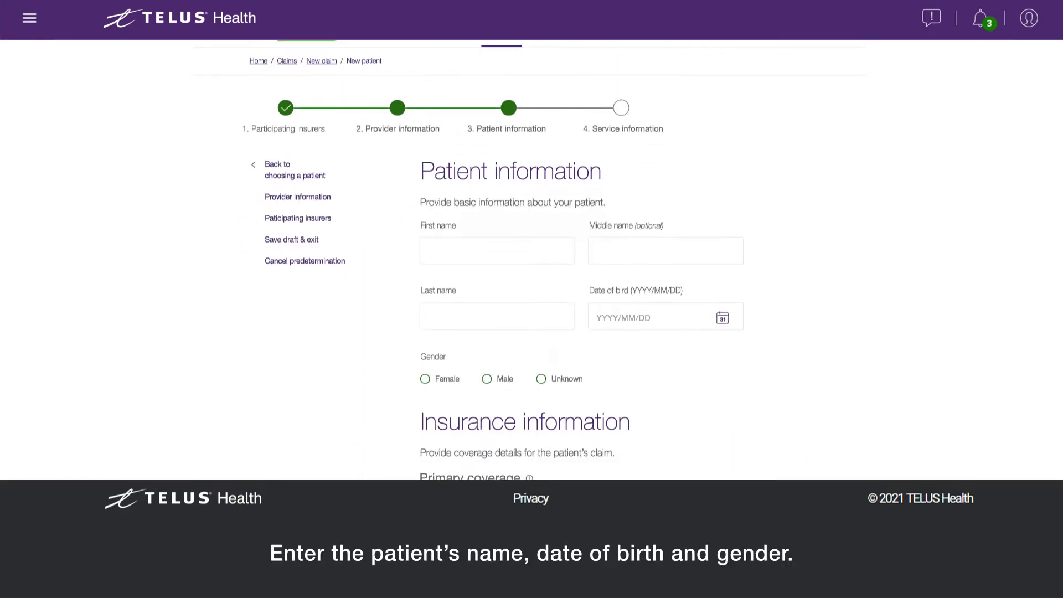
{"action": "left_click", "coordinate": [498, 202]}
{"action": "left_click", "coordinate": [497, 266]}
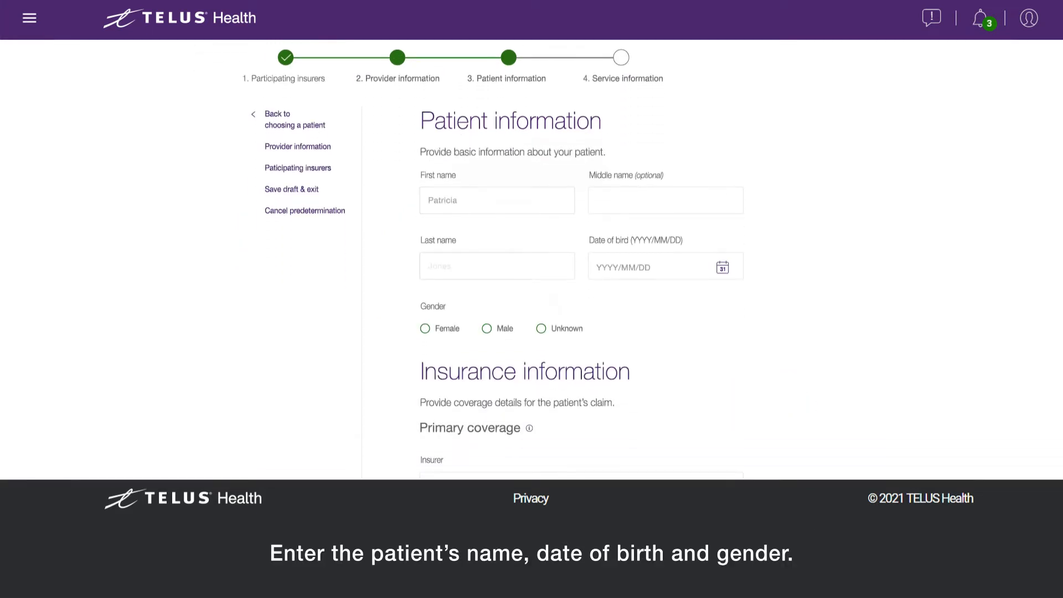
Set the patient's birth date to 2000/04/04 and gender to Female.
{"action": "left_click", "coordinate": [722, 268]}
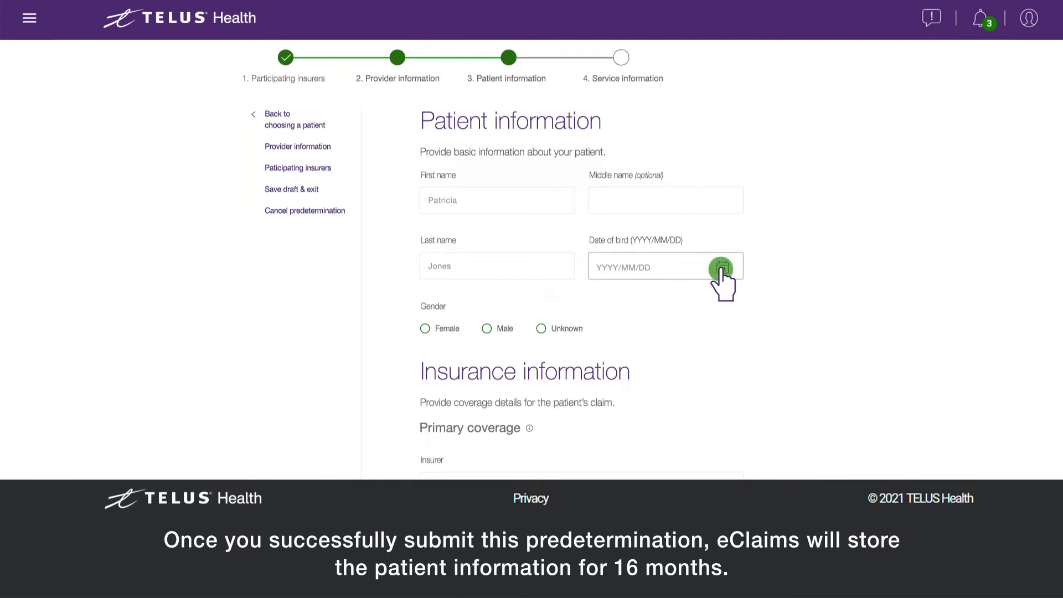
{"action": "left_click", "coordinate": [473, 160]}
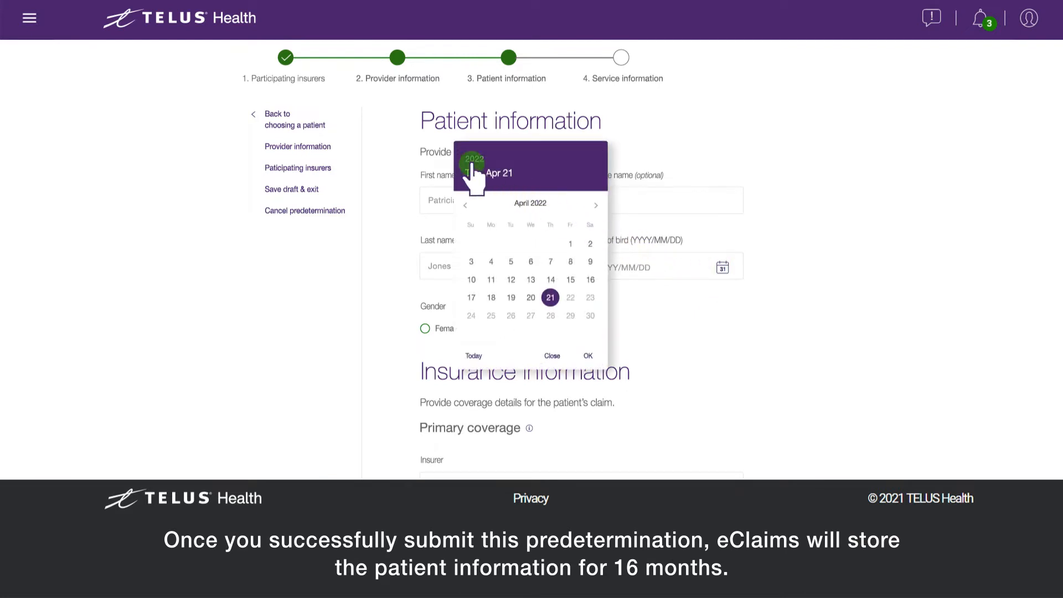
{"action": "scroll", "coordinate": [487, 202], "scroll_direction": "down", "scroll_amount": 3}
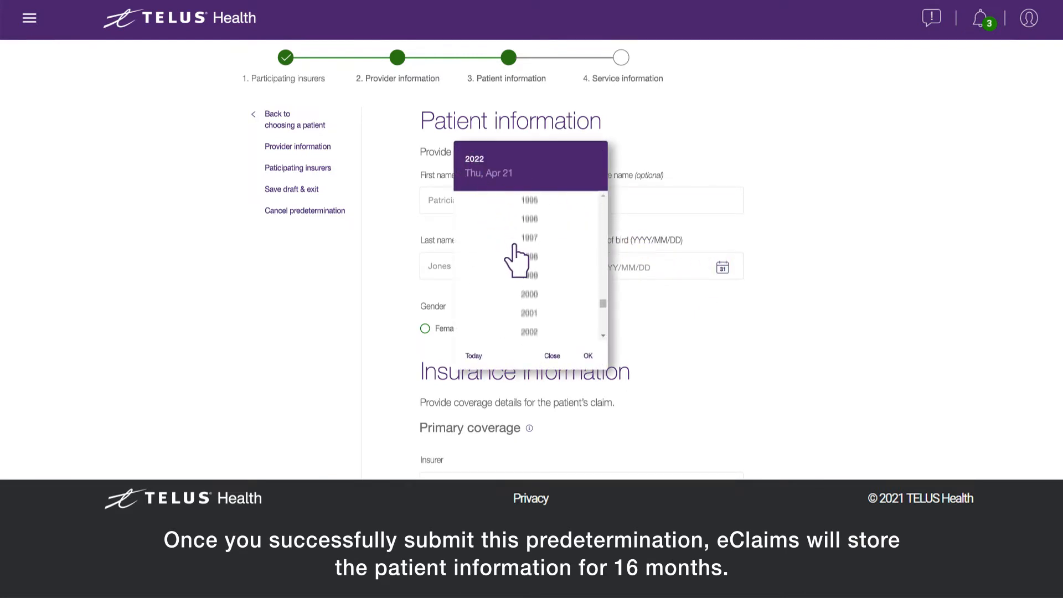
{"action": "left_click", "coordinate": [529, 276]}
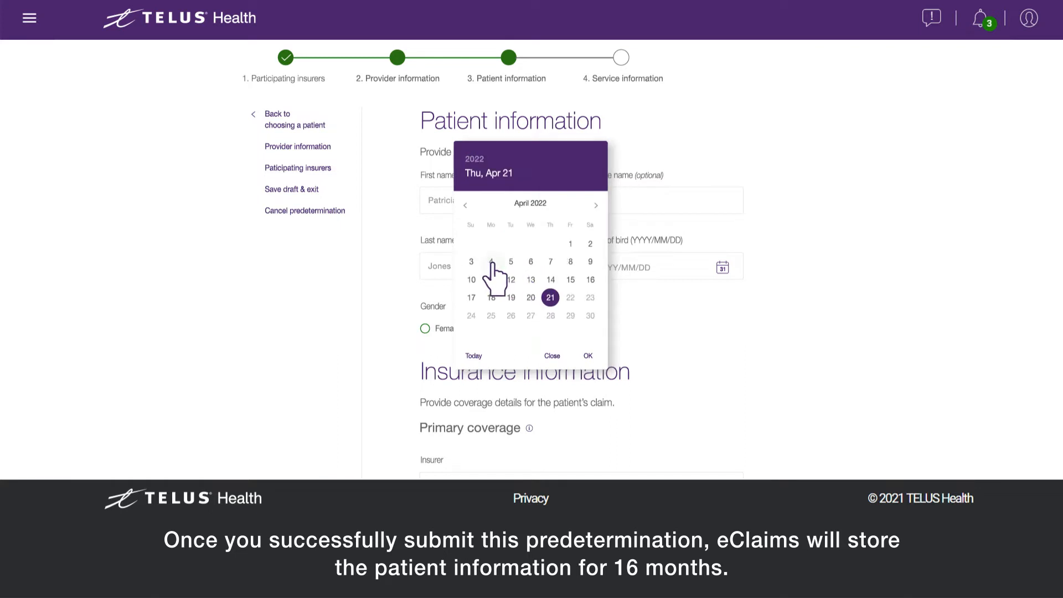
{"action": "left_click", "coordinate": [491, 261]}
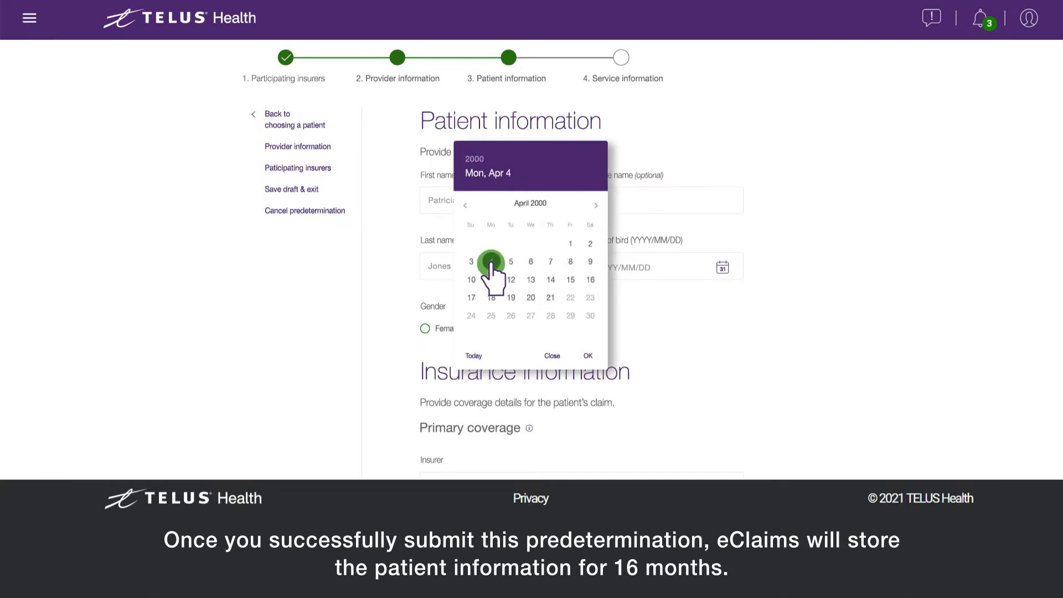
{"action": "left_click", "coordinate": [588, 356]}
{"action": "left_click", "coordinate": [425, 328]}
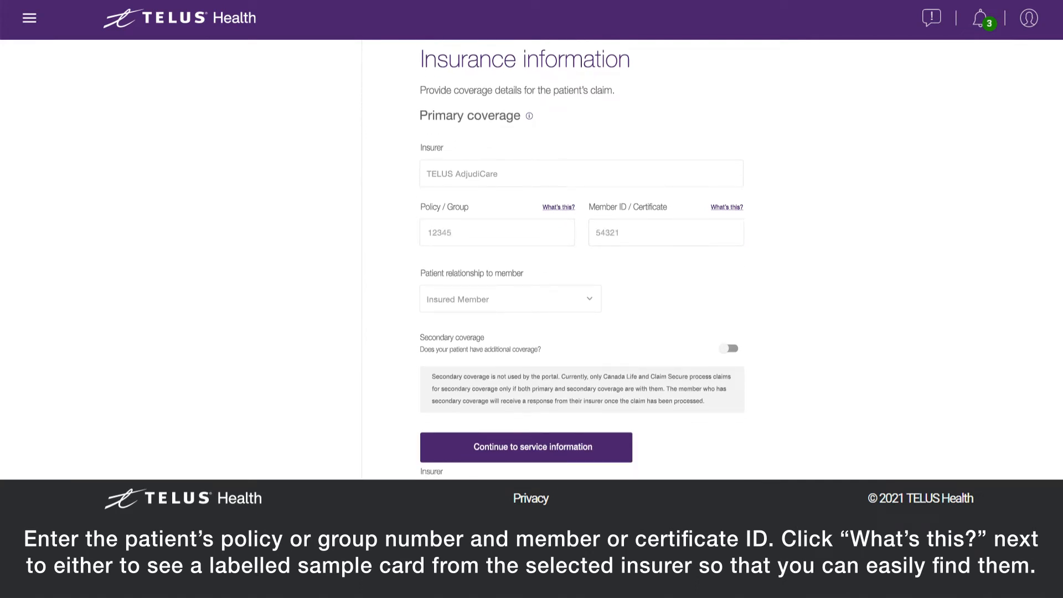
Keep the relationship as Insured Member and indicate the patient has secondary coverage.
{"action": "left_click", "coordinate": [726, 208]}
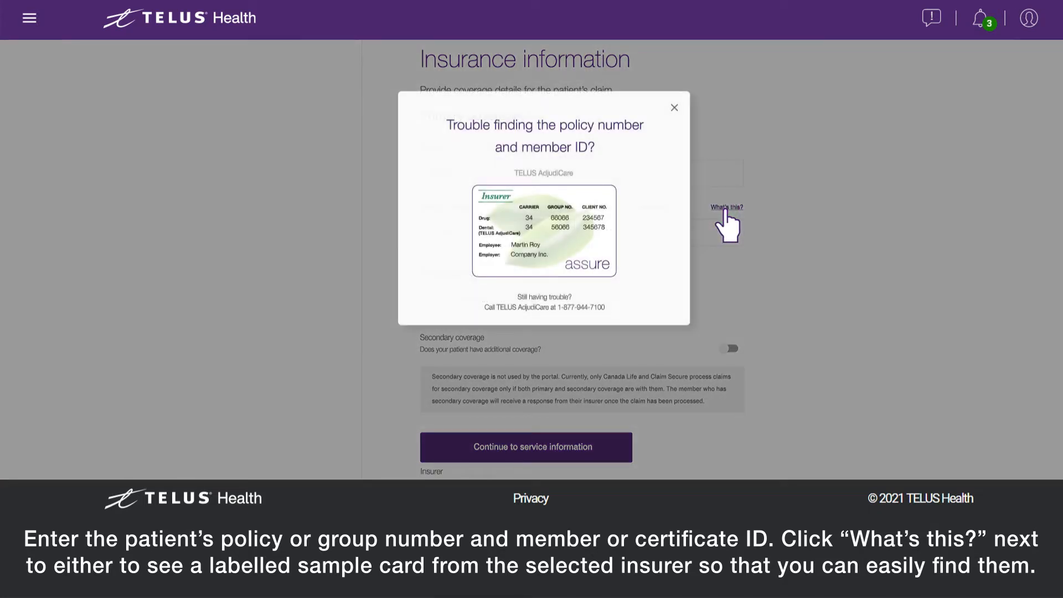
{"action": "left_click", "coordinate": [675, 108]}
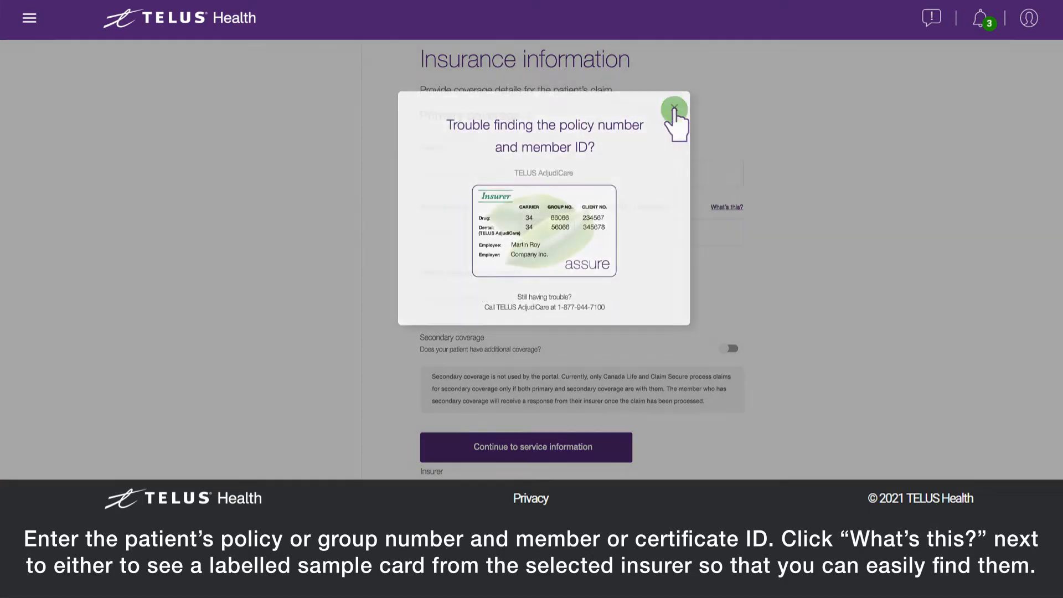
{"action": "left_click", "coordinate": [551, 301]}
{"action": "left_click", "coordinate": [550, 315]}
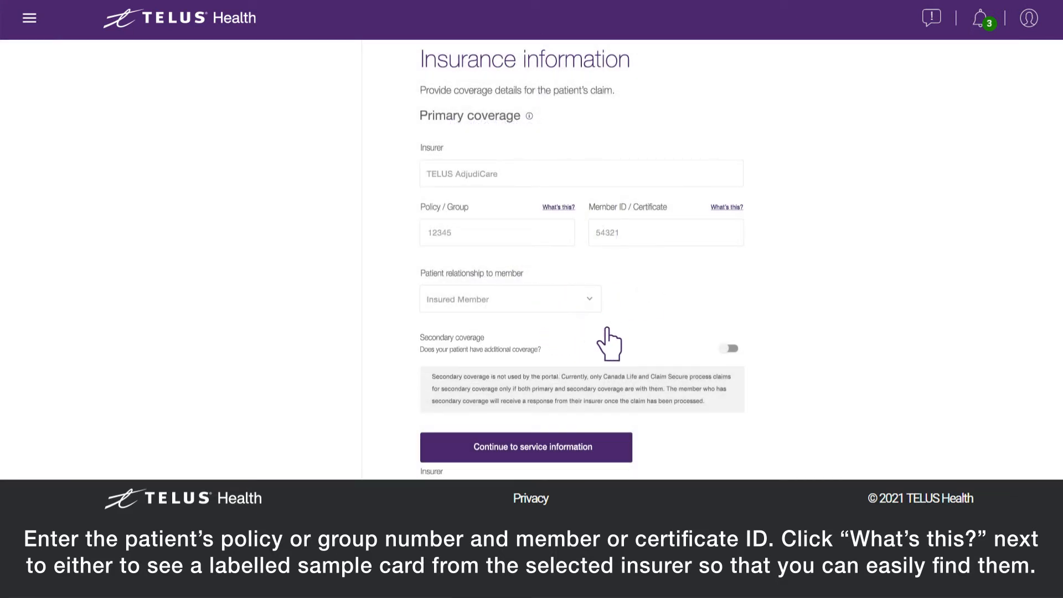
{"action": "left_click", "coordinate": [725, 348]}
Enter the secondary coverage's policy/group number and member ID.
{"action": "scroll", "coordinate": [725, 349], "scroll_direction": "down", "scroll_amount": 2}
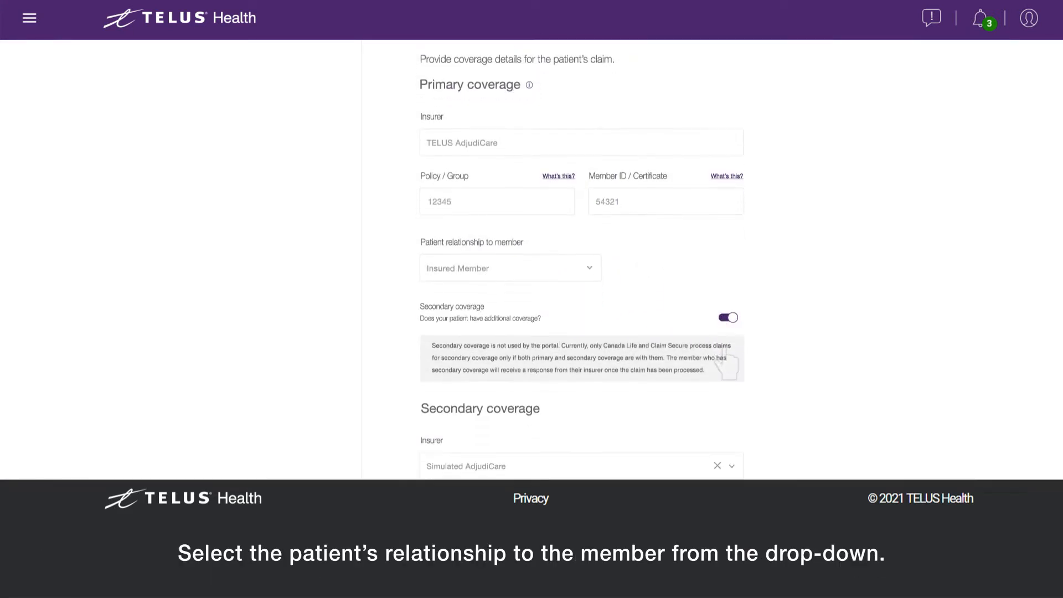
{"action": "scroll", "coordinate": [582, 261], "scroll_direction": "down", "scroll_amount": 5}
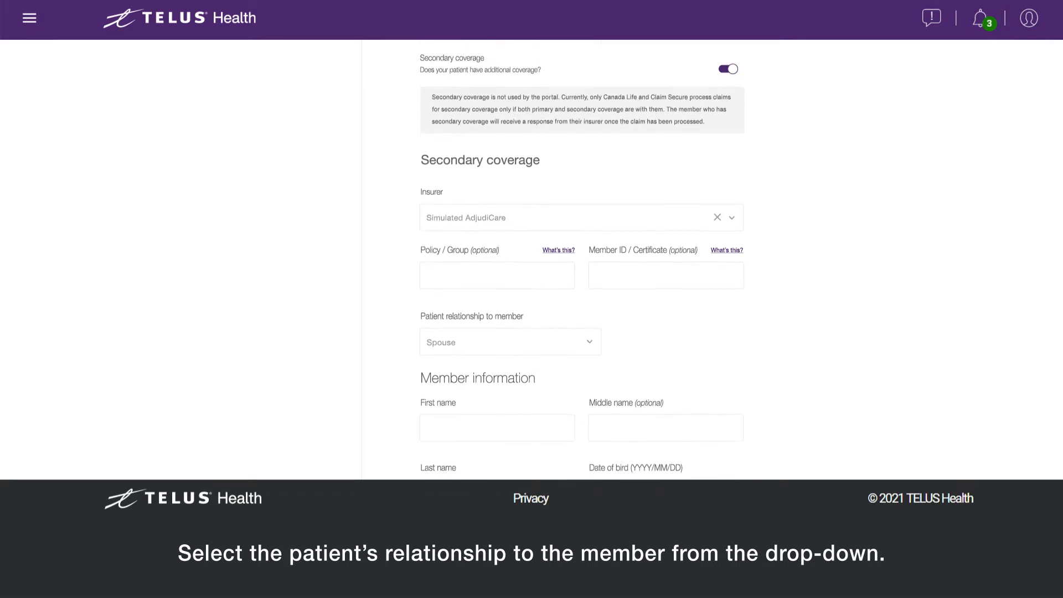
{"action": "scroll", "coordinate": [581, 260], "scroll_direction": "down", "scroll_amount": 1}
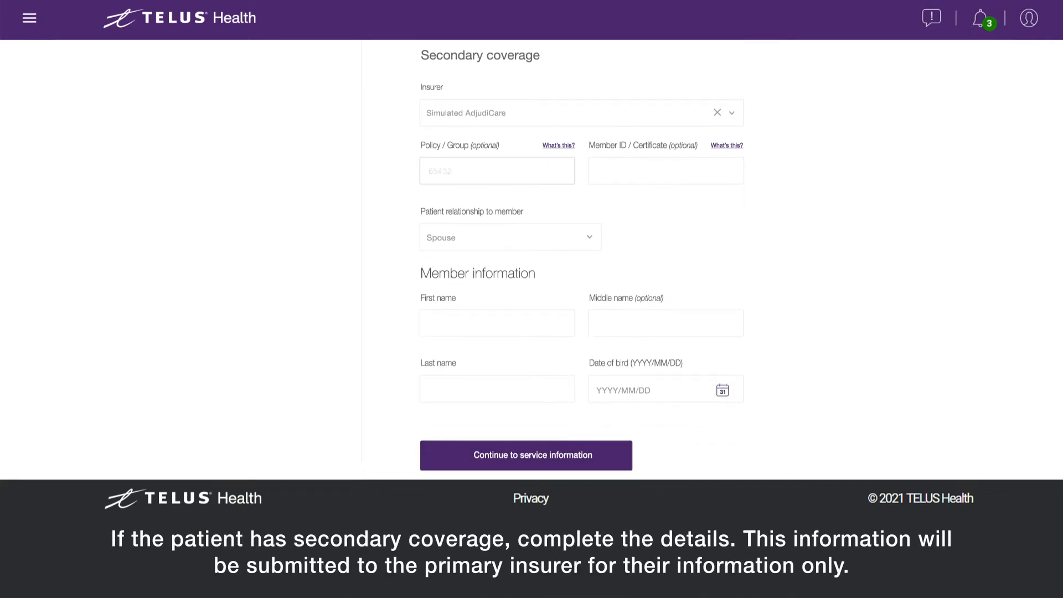
{"action": "type", "text": "65432"}
{"action": "left_click", "coordinate": [665, 171]}
{"action": "type", "text": "23456"}
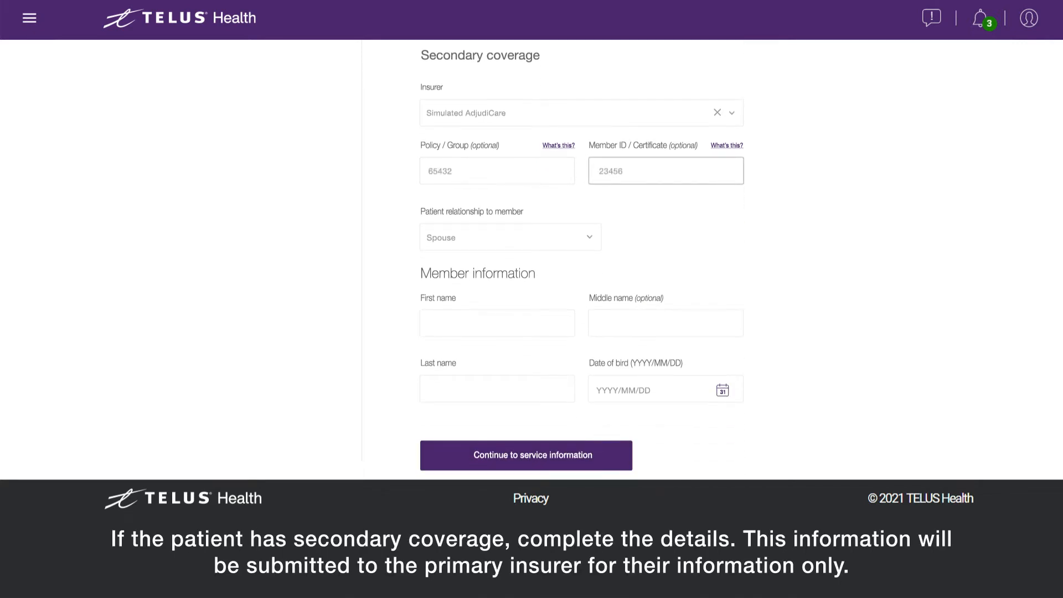
Set relationship to Spouse and enter the member's name and 2000/01/01 birth date.
{"action": "left_click", "coordinate": [602, 237]}
{"action": "left_click", "coordinate": [592, 264]}
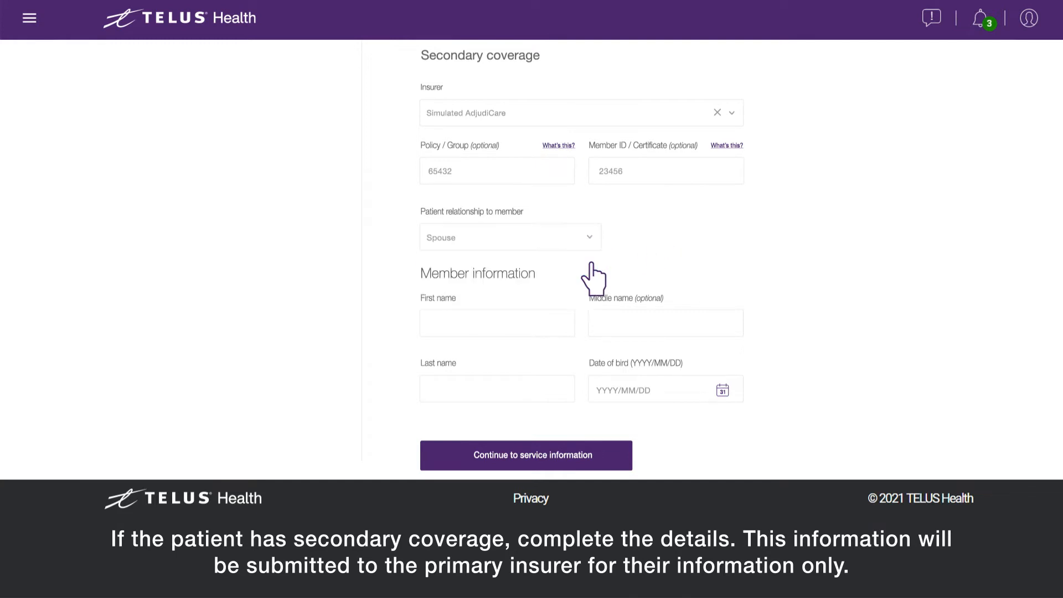
{"action": "key", "text": "Tab"}
{"action": "left_click", "coordinate": [497, 389]}
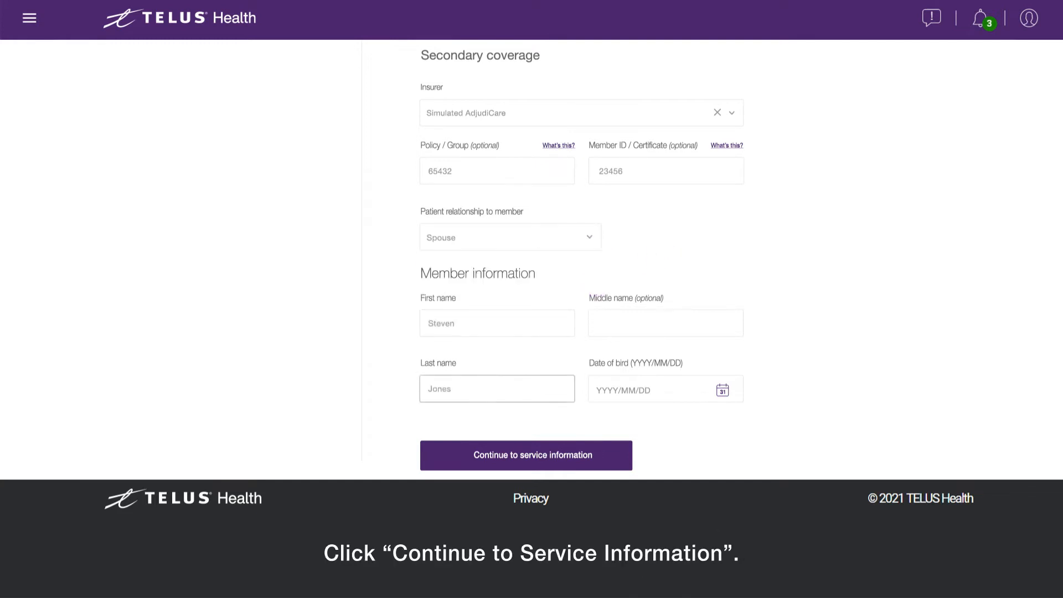
{"action": "left_click", "coordinate": [666, 390]}
{"action": "type", "text": "2000/01/01"}
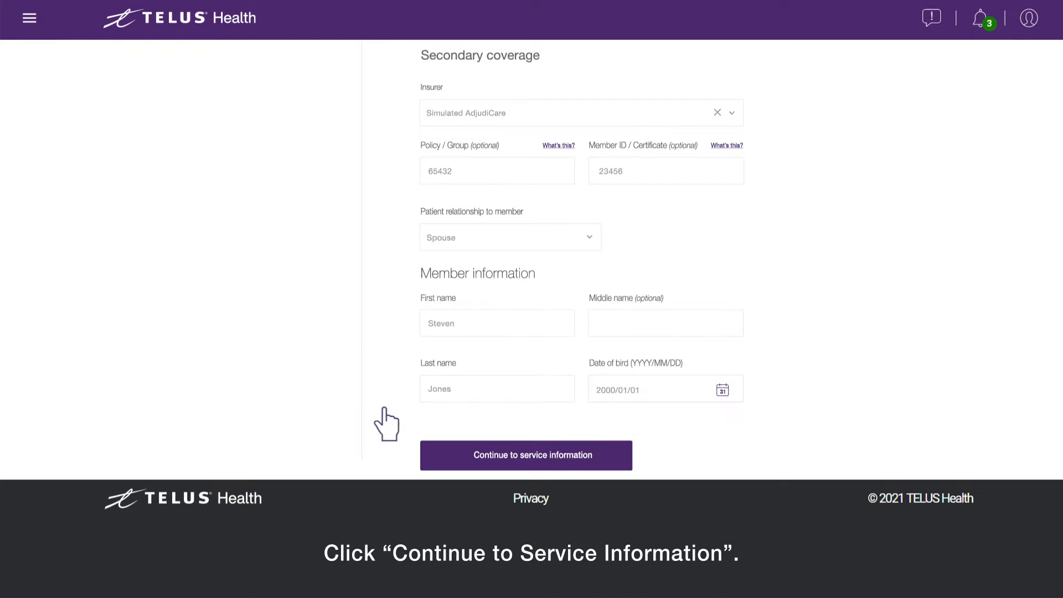
{"action": "left_click", "coordinate": [532, 462]}
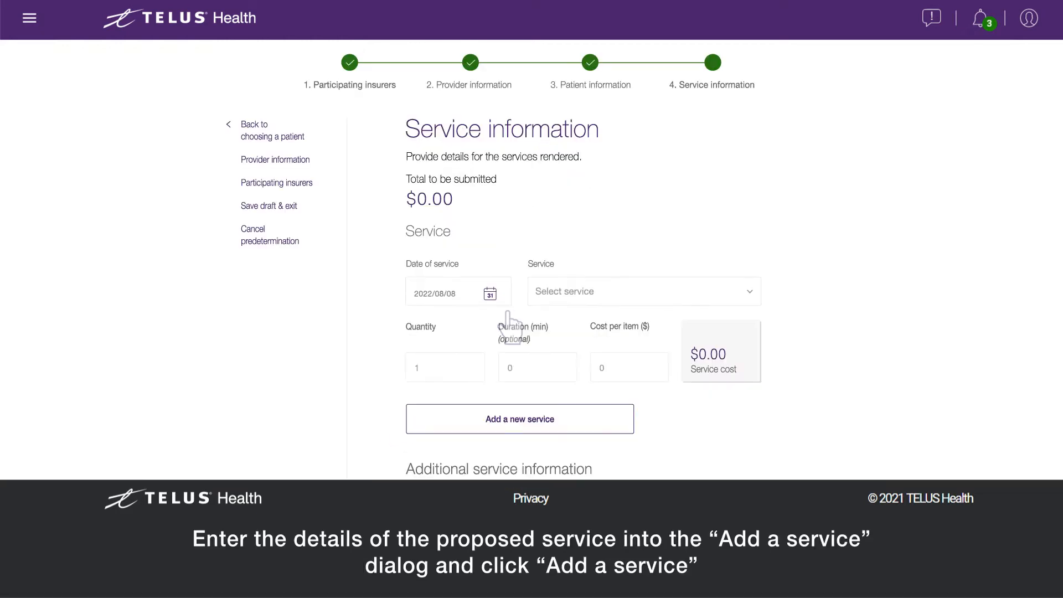
Add Acupuncture - 1.ZX.10.HA as the $80.00 service.
{"action": "left_click", "coordinate": [575, 295]}
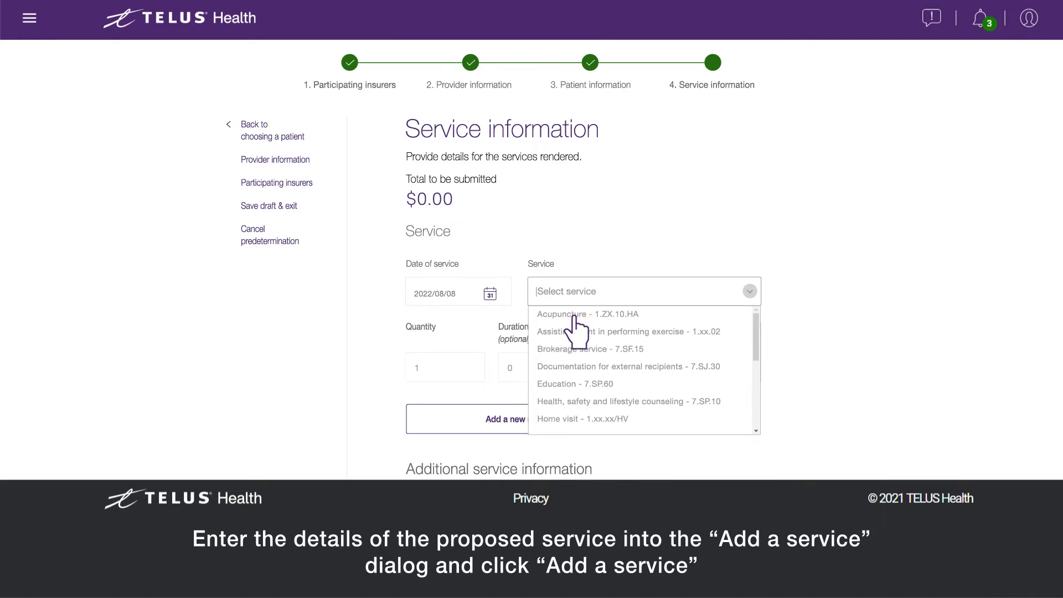
{"action": "left_click", "coordinate": [573, 316]}
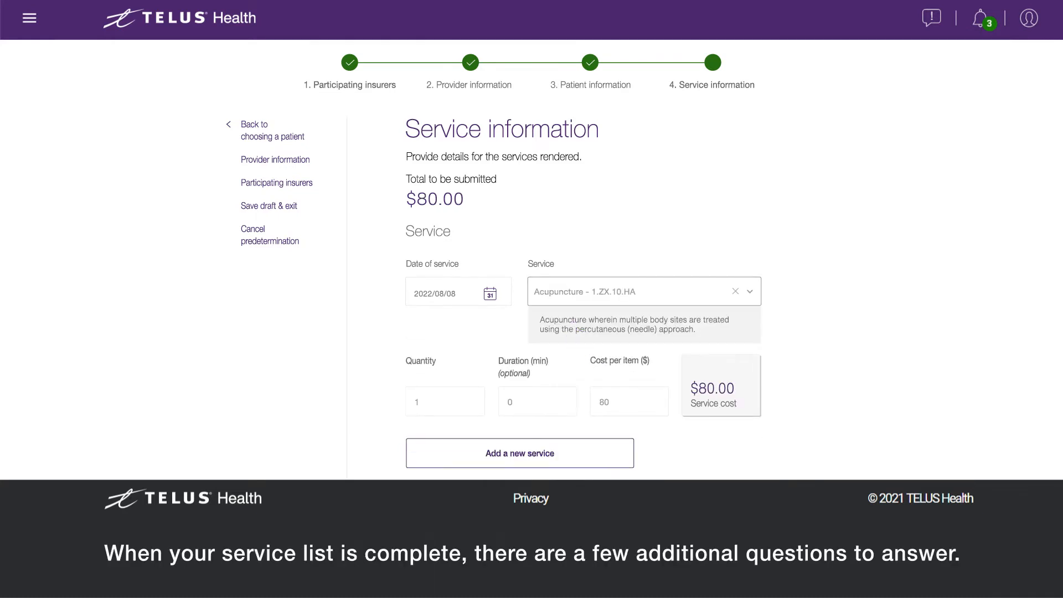
{"action": "scroll", "coordinate": [502, 255], "scroll_direction": "down", "scroll_amount": 3}
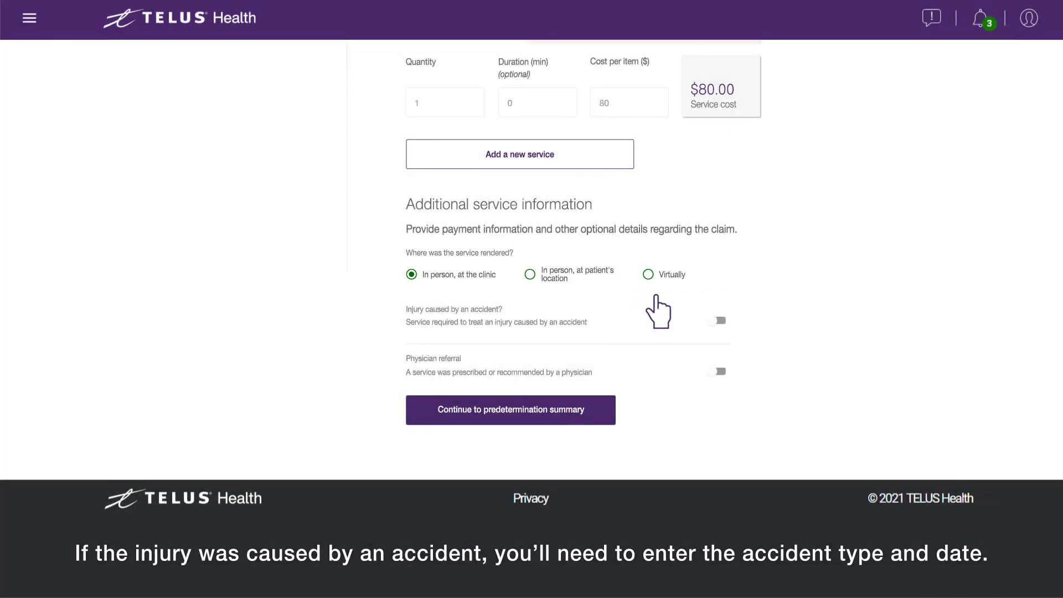
Mark the injury as a Workplace accident with a physician referral, then continue to the summary.
{"action": "left_click", "coordinate": [718, 320]}
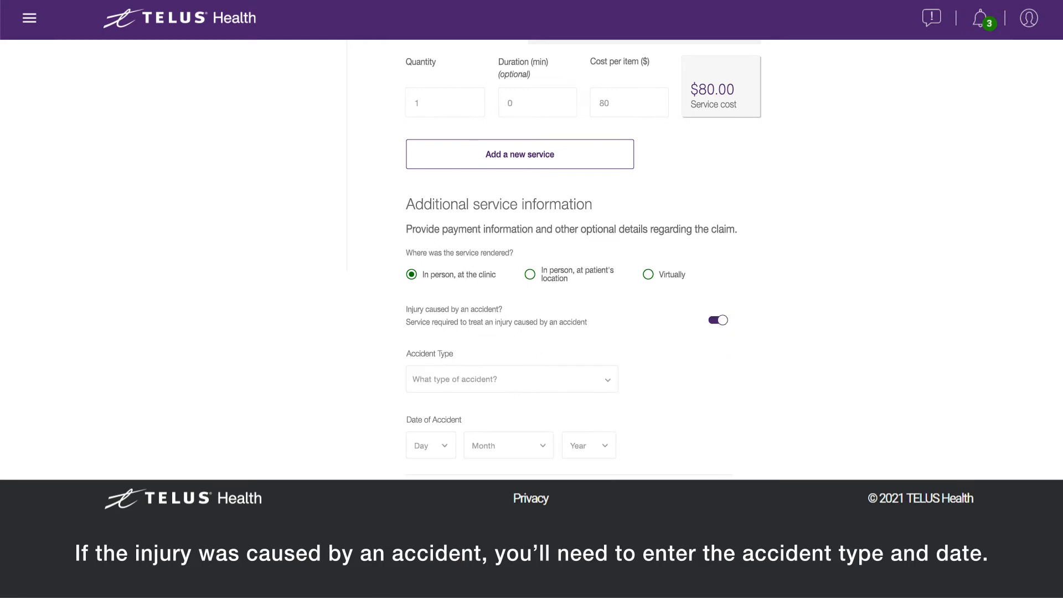
{"action": "scroll", "coordinate": [653, 271], "scroll_direction": "down", "scroll_amount": 3}
{"action": "left_click", "coordinate": [551, 247]}
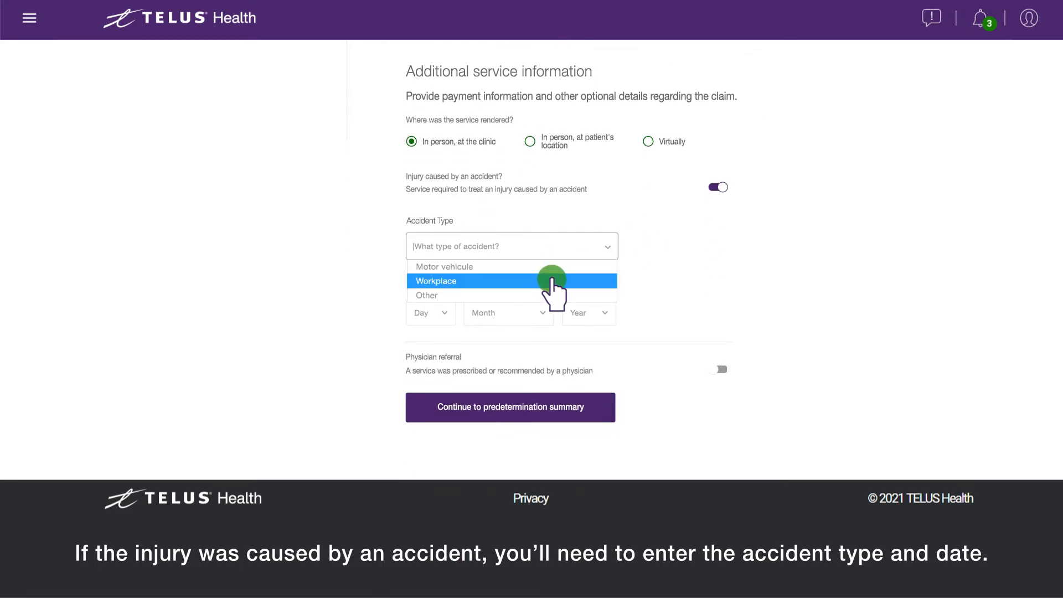
{"action": "left_click", "coordinate": [551, 281]}
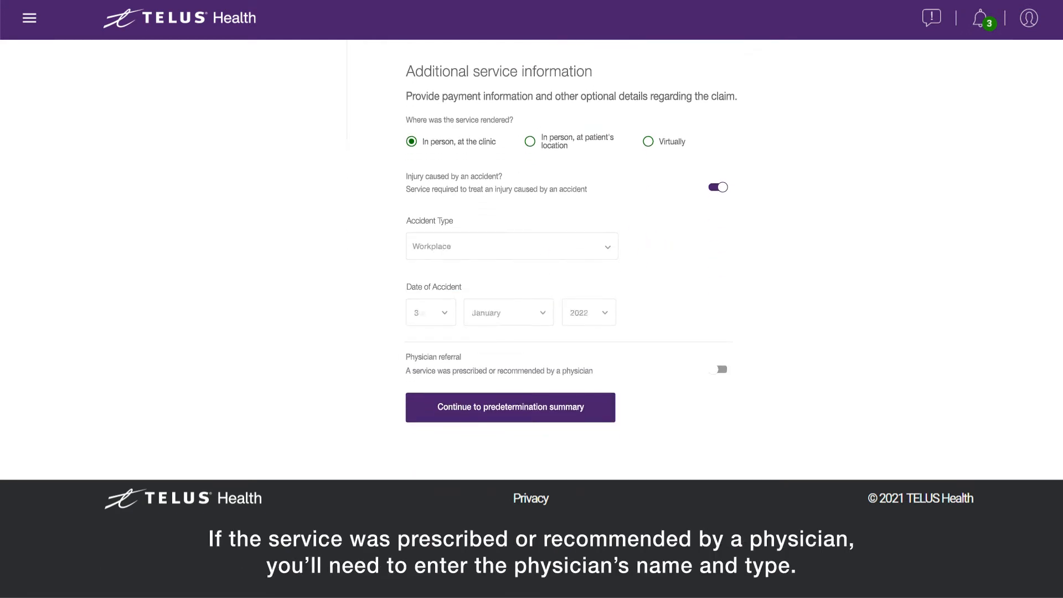
{"action": "scroll", "coordinate": [639, 230], "scroll_direction": "down", "scroll_amount": 3}
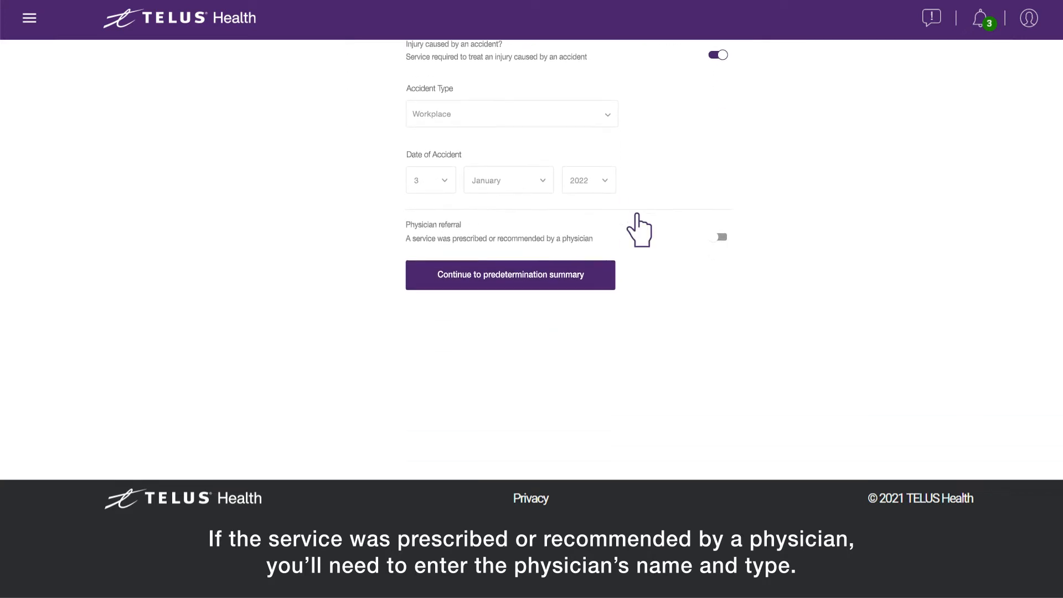
{"action": "left_click", "coordinate": [718, 236]}
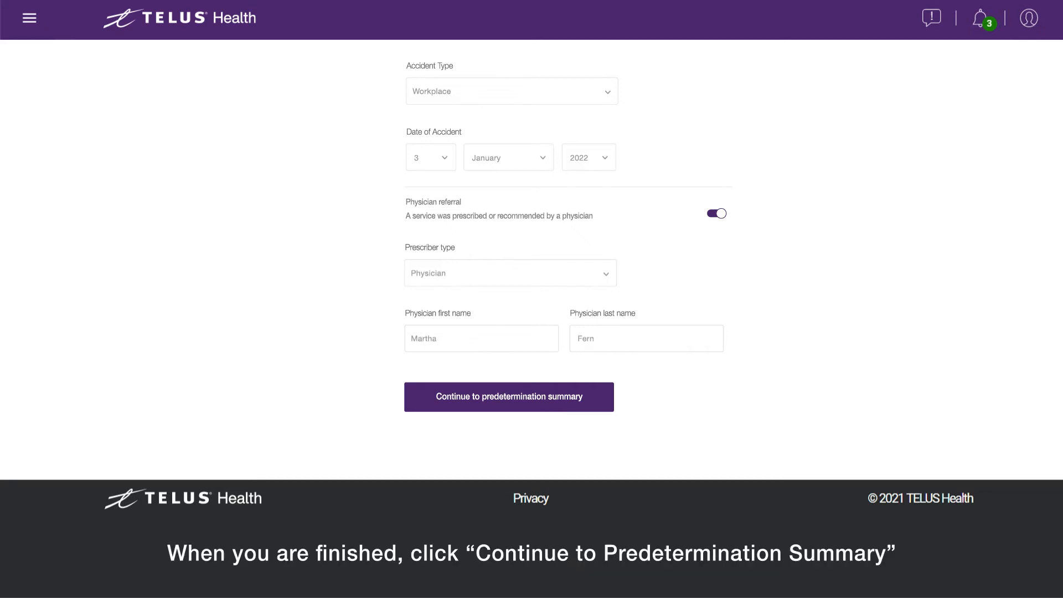
{"action": "left_click", "coordinate": [503, 402]}
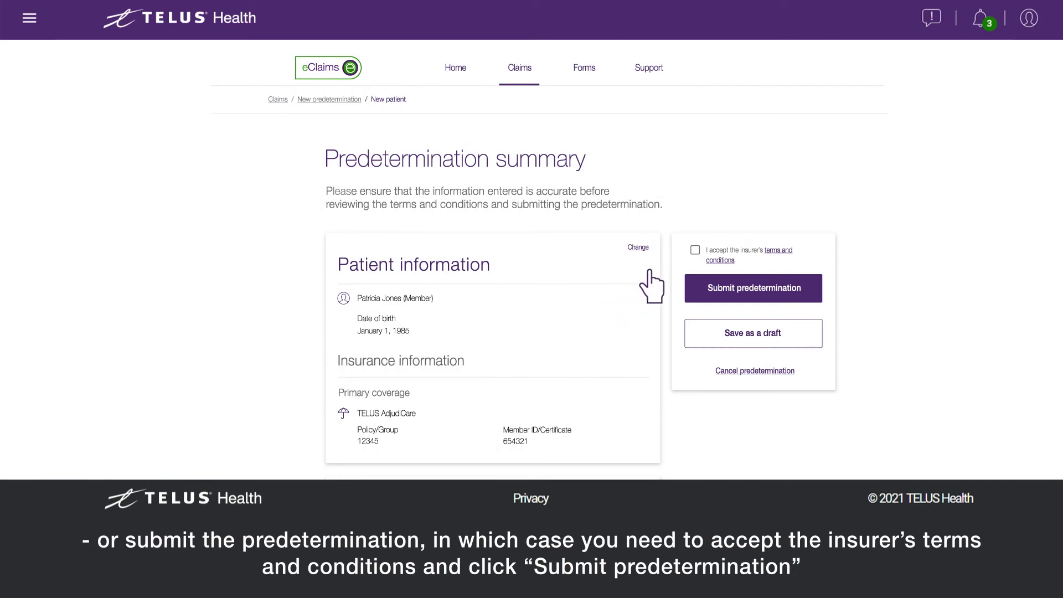
Accept the insurer's terms and conditions and submit the predetermination.
{"action": "left_click", "coordinate": [695, 249]}
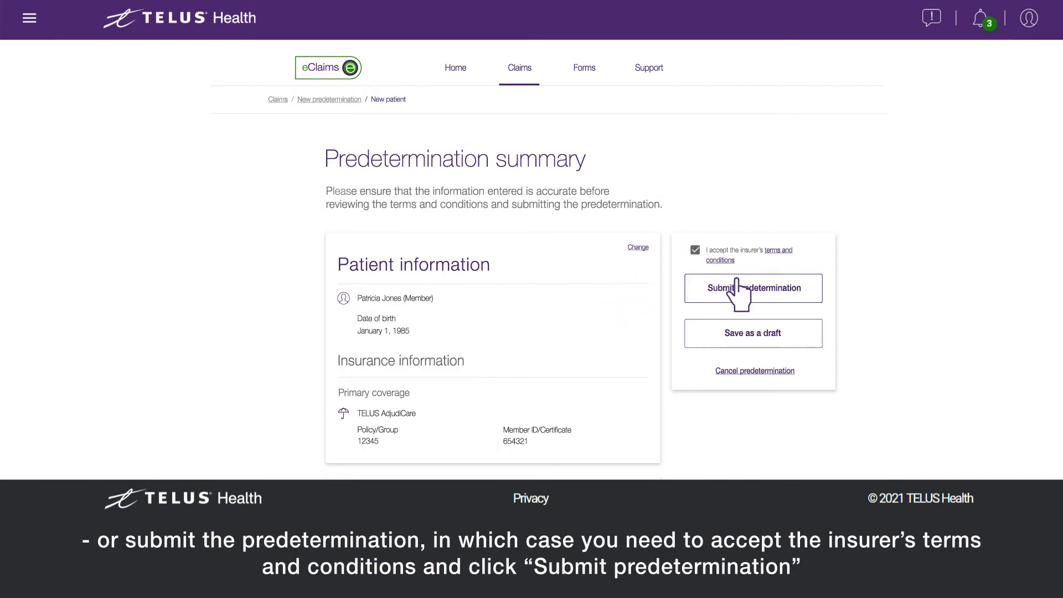
{"action": "left_click", "coordinate": [756, 291]}
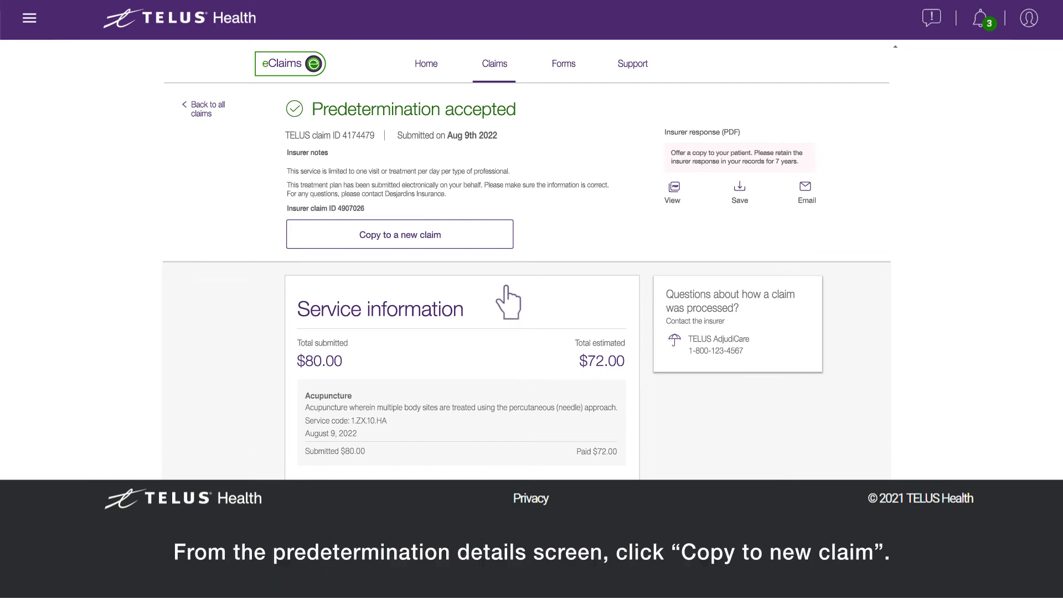
Copy the accepted acupuncture predetermination into a new claim.
{"action": "left_click", "coordinate": [404, 238]}
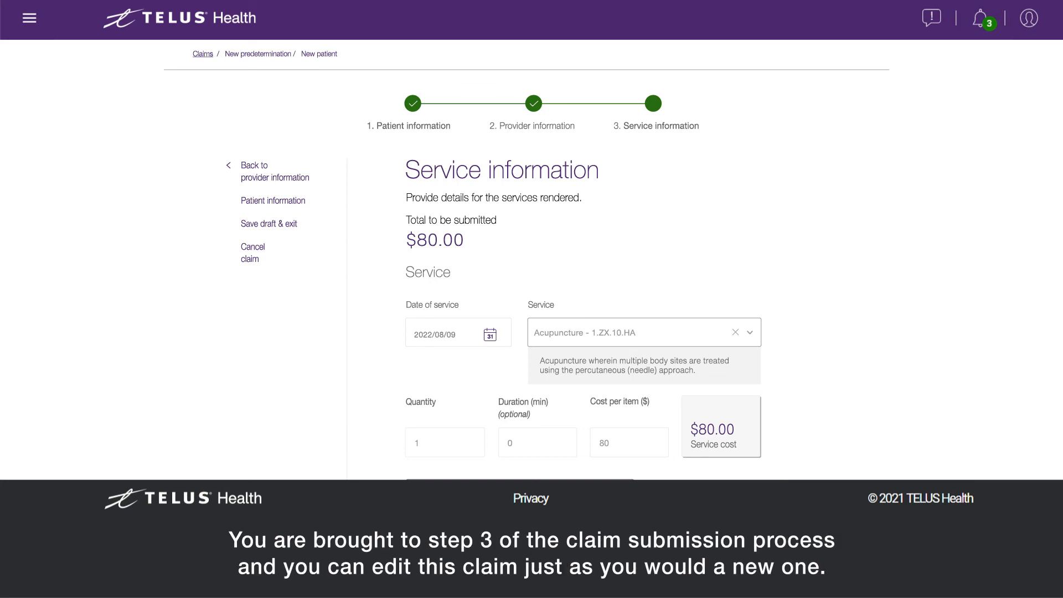
Continue the copied acupuncture claim to its summary, accept the insurer's terms, and submit it.
{"action": "scroll", "coordinate": [527, 260], "scroll_direction": "down", "scroll_amount": 3}
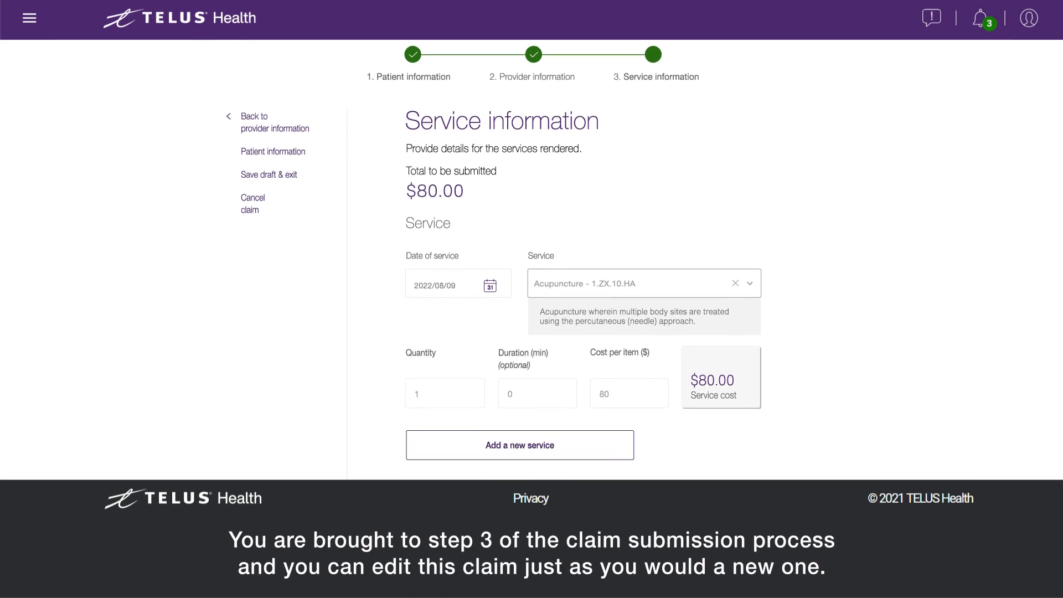
{"action": "scroll", "coordinate": [527, 260], "scroll_direction": "down", "scroll_amount": 3}
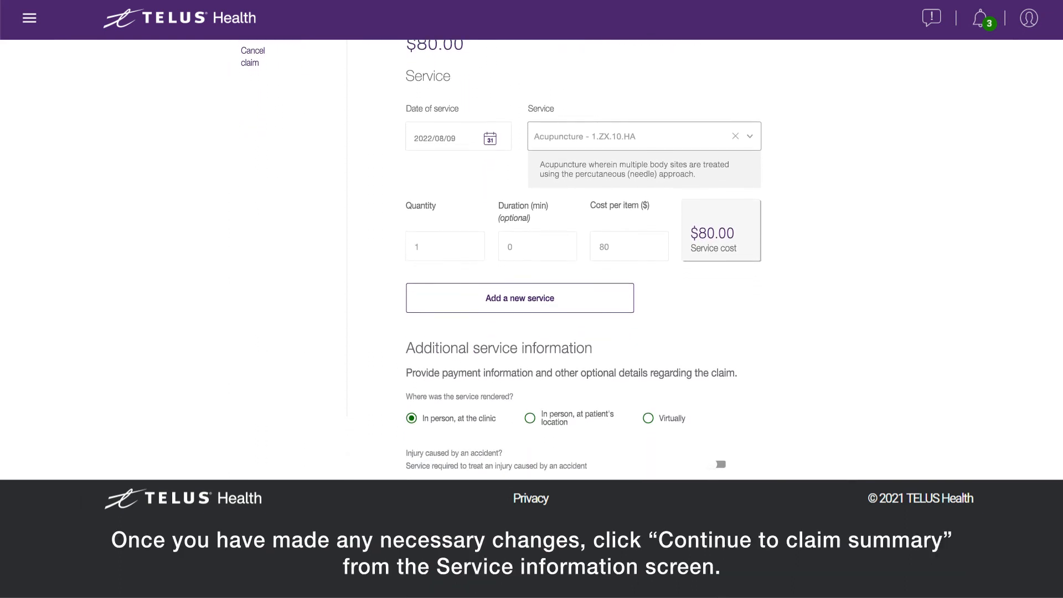
{"action": "scroll", "coordinate": [528, 260], "scroll_direction": "down", "scroll_amount": 2}
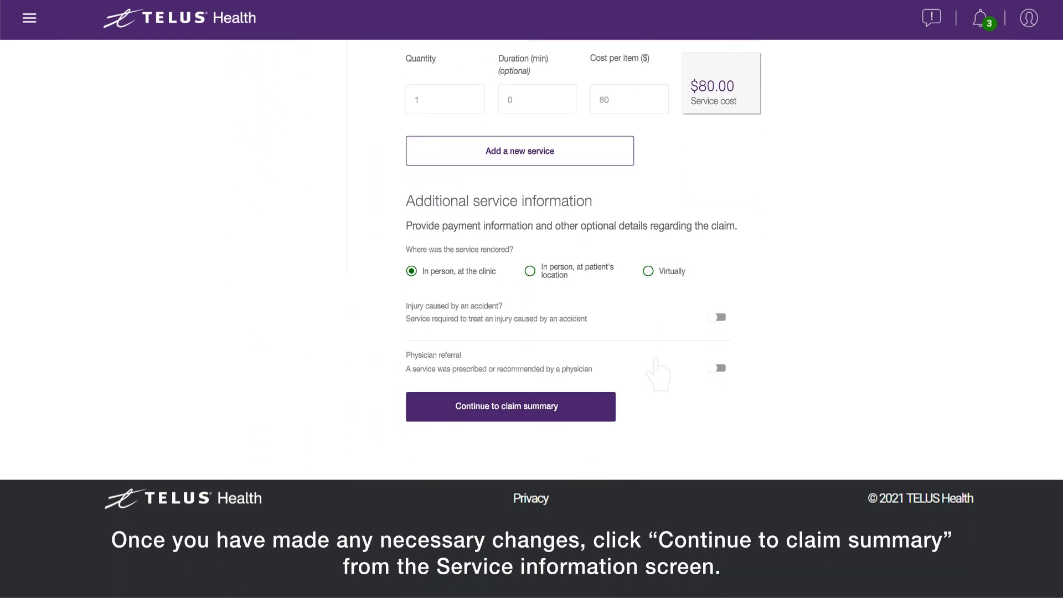
{"action": "left_click", "coordinate": [501, 416]}
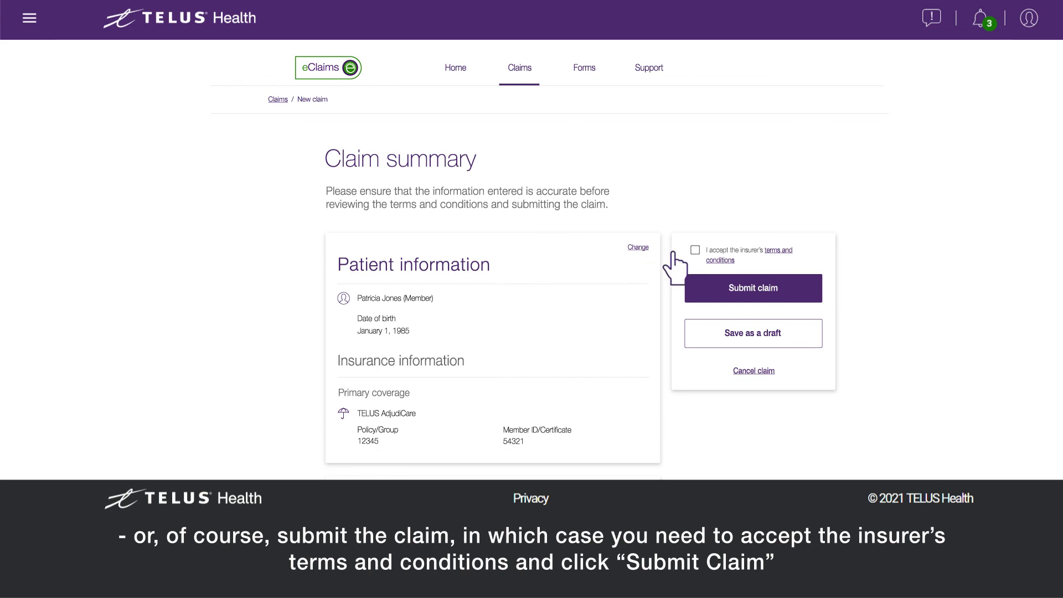
{"action": "left_click", "coordinate": [695, 249]}
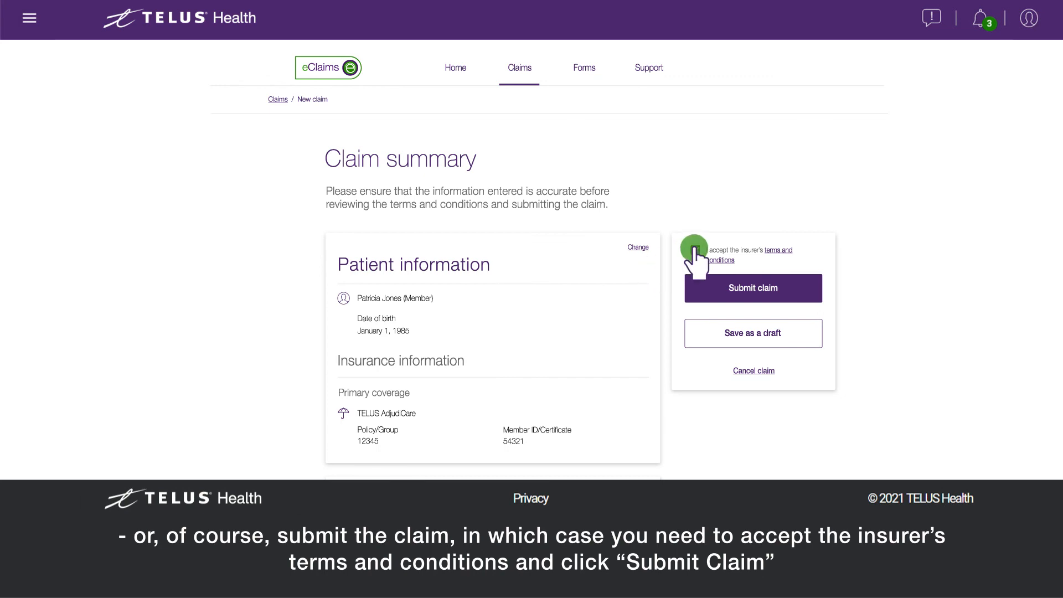
{"action": "left_click", "coordinate": [752, 290]}
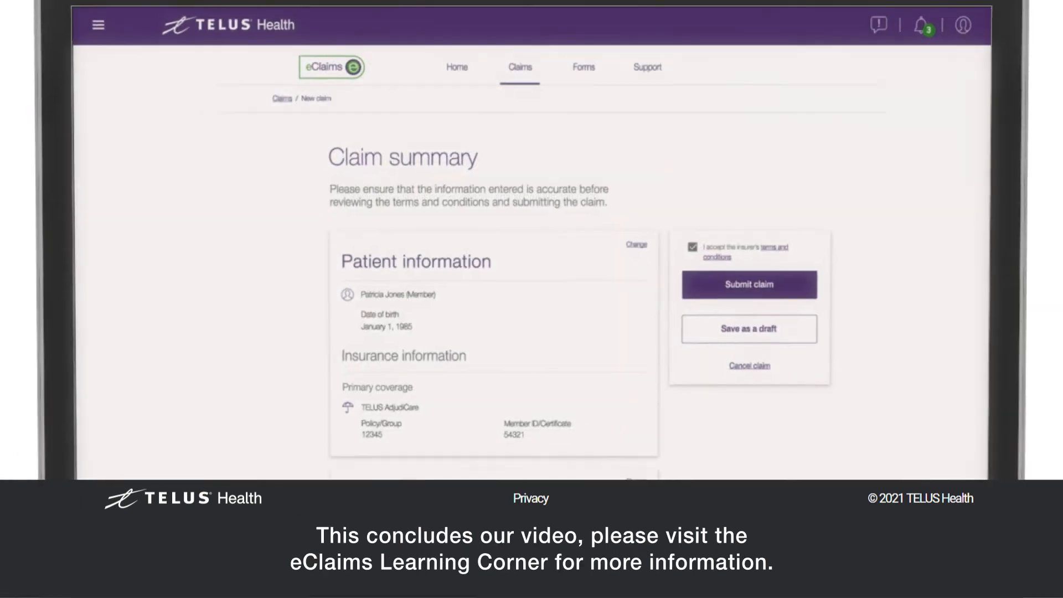